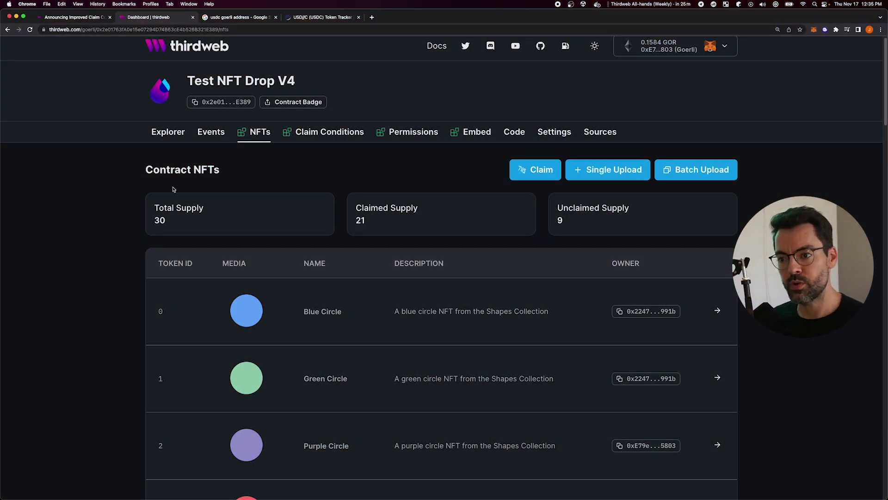
Scroll through the drop's NFT table and open Claim Conditions for Test NFT Drop V4
{"action": "scroll", "coordinate": [425, 134], "scroll_direction": "up", "scroll_amount": 1}
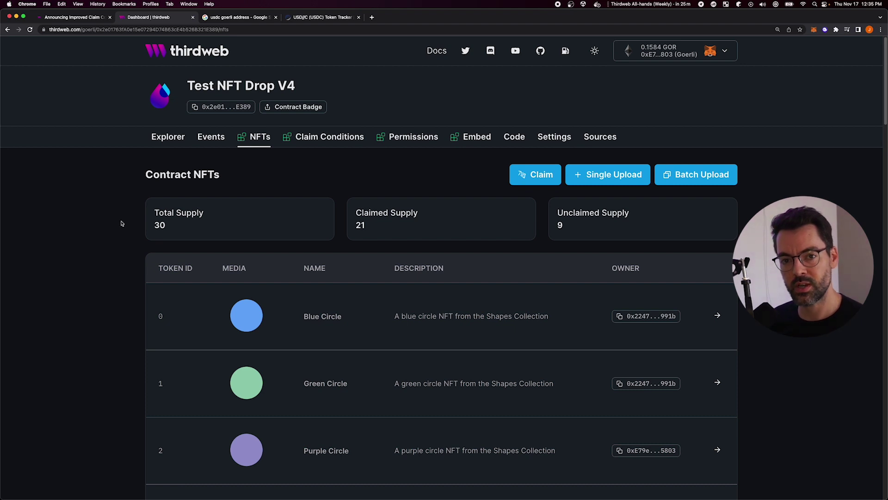
{"action": "scroll", "coordinate": [319, 344], "scroll_direction": "down", "scroll_amount": 7}
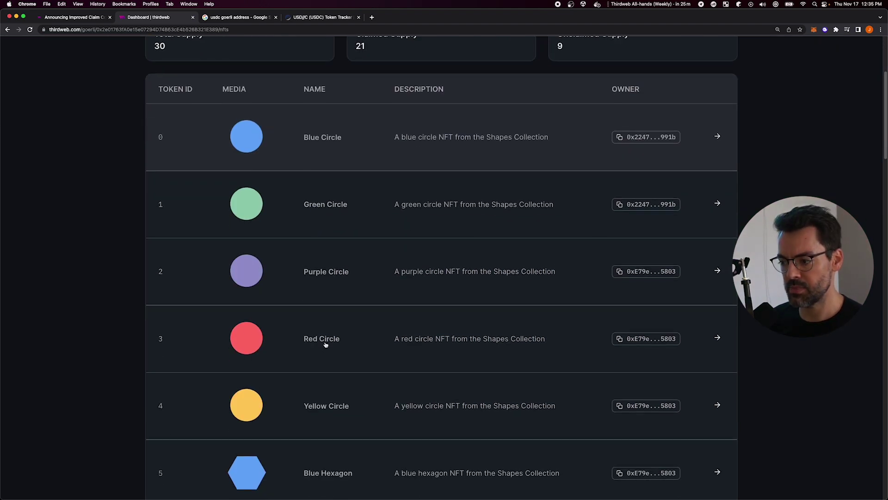
{"action": "scroll", "coordinate": [318, 343], "scroll_direction": "down", "scroll_amount": 5}
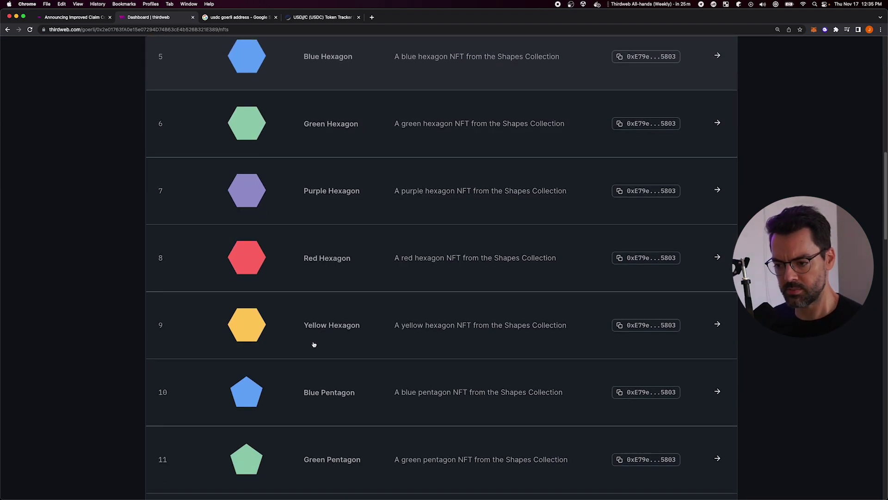
{"action": "scroll", "coordinate": [315, 344], "scroll_direction": "up", "scroll_amount": 15}
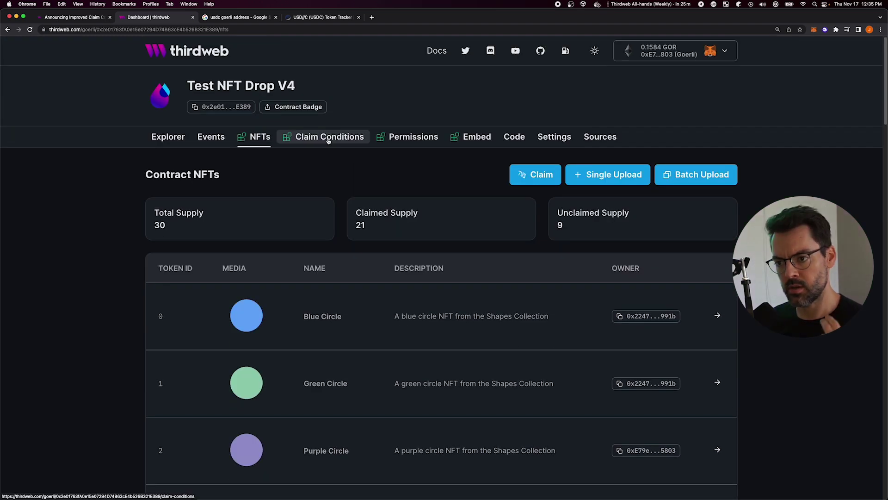
{"action": "left_click", "coordinate": [328, 141]}
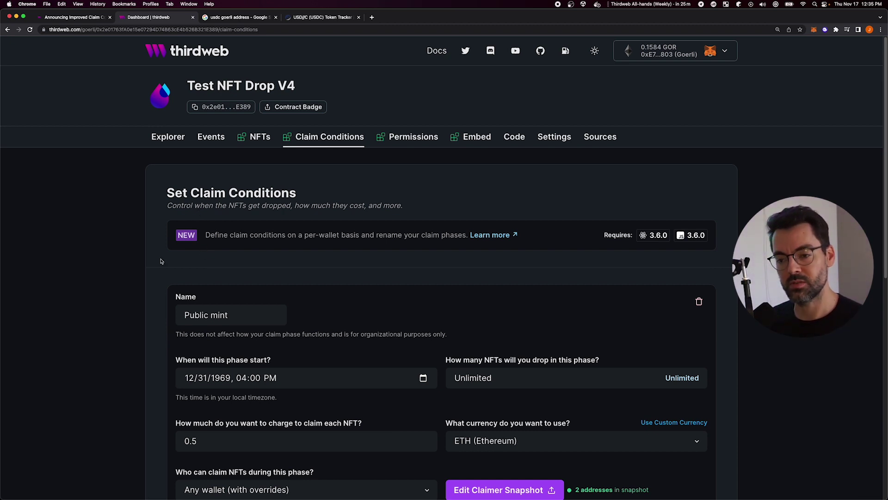
Scroll the Public mint form and review the Who can claim options without changing them
{"action": "scroll", "coordinate": [131, 292], "scroll_direction": "down", "scroll_amount": 4}
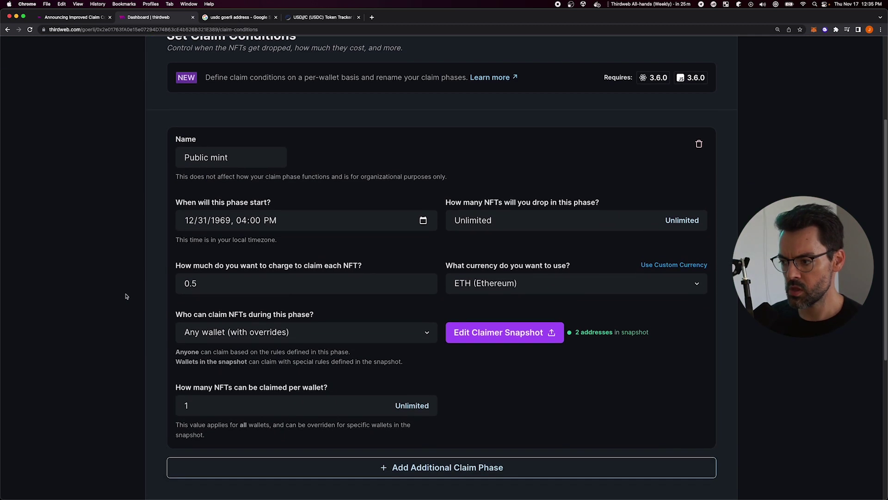
{"action": "scroll", "coordinate": [125, 298], "scroll_direction": "down", "scroll_amount": 1}
{"action": "scroll", "coordinate": [512, 266], "scroll_direction": "down", "scroll_amount": 1}
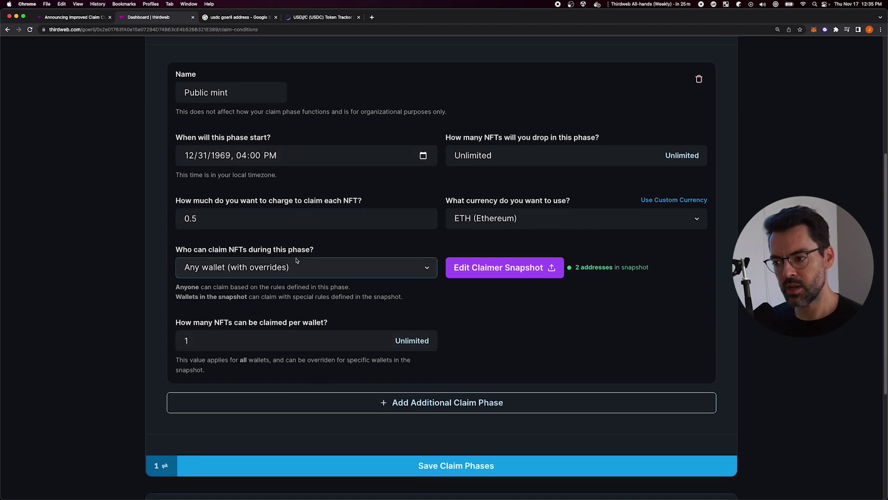
{"action": "left_click", "coordinate": [400, 267]}
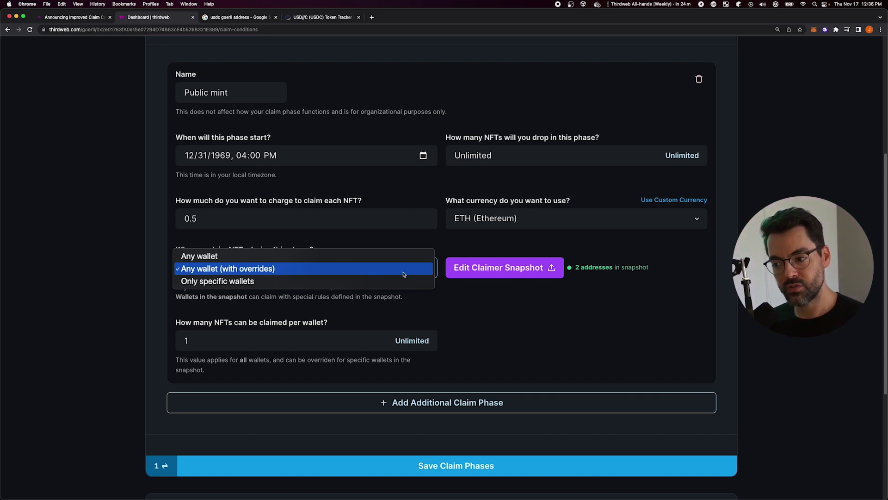
{"action": "left_click", "coordinate": [504, 316]}
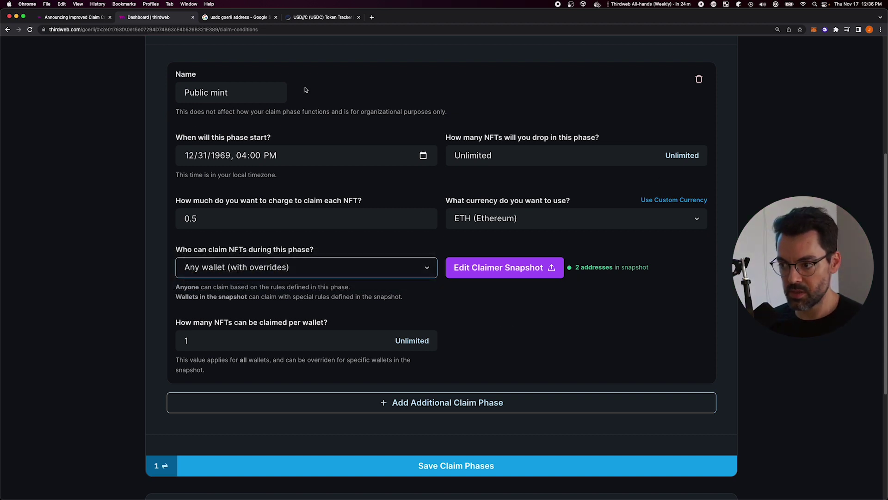
{"action": "left_click", "coordinate": [91, 340]}
Check the 0.5 per-NFT price and per-wallet limit of 1, then open the two-address claimer snapshot
{"action": "left_click", "coordinate": [174, 221]}
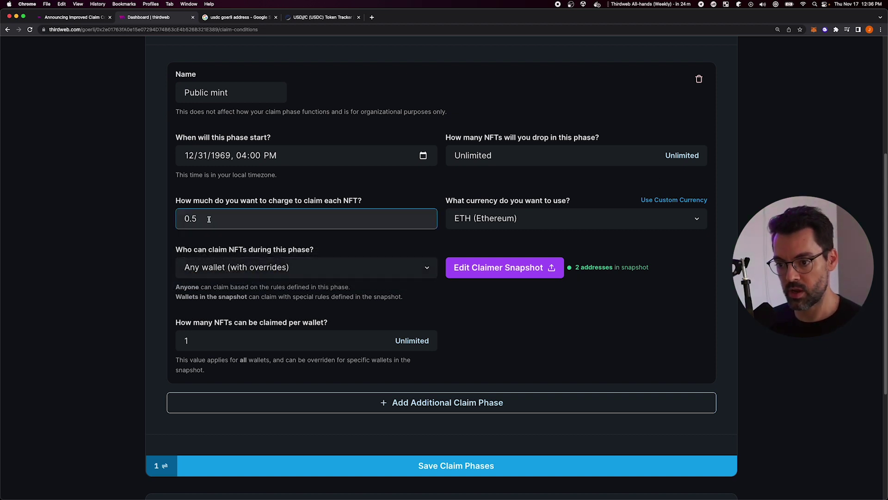
{"action": "double_click", "coordinate": [173, 221]}
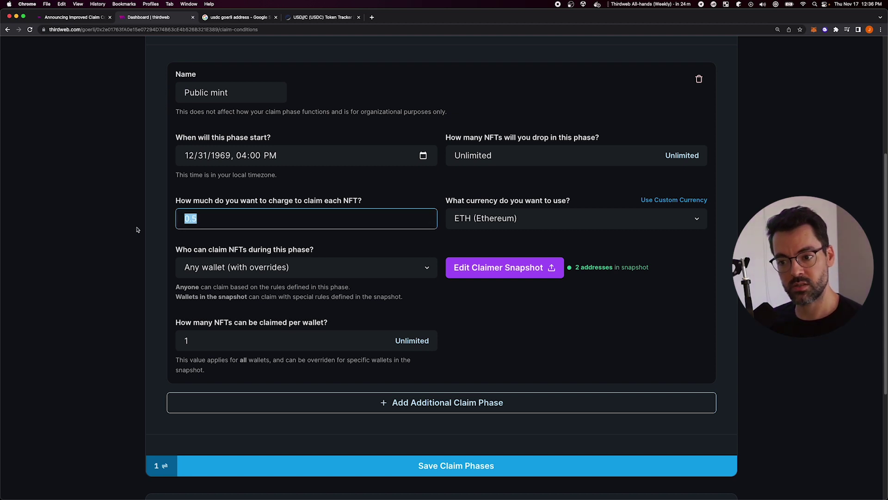
{"action": "left_click", "coordinate": [129, 241]}
{"action": "left_click", "coordinate": [199, 344]}
{"action": "double_click", "coordinate": [196, 340]}
{"action": "left_click", "coordinate": [116, 311]}
{"action": "left_click", "coordinate": [499, 267]}
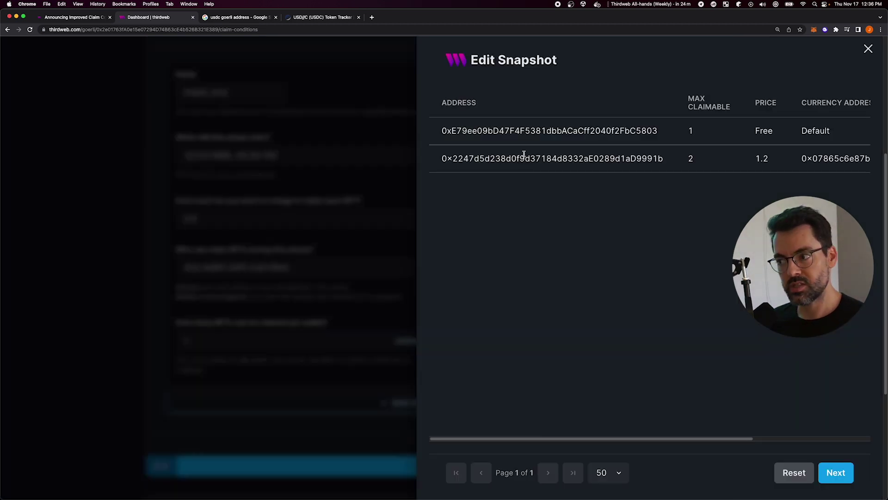
Inspect both wallets' Max Claimable overrides (1 and 2) in the Edit Snapshot panel
{"action": "double_click", "coordinate": [691, 131]}
{"action": "double_click", "coordinate": [690, 158]}
{"action": "left_click", "coordinate": [720, 196]}
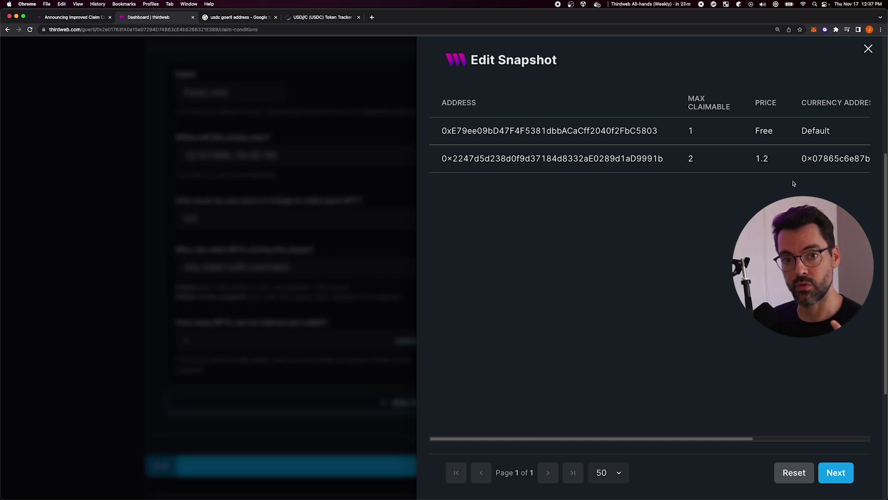
Save the Public mint phase on-chain, approving the MetaMask transaction, then go to the Embed page
{"action": "left_click", "coordinate": [840, 472]}
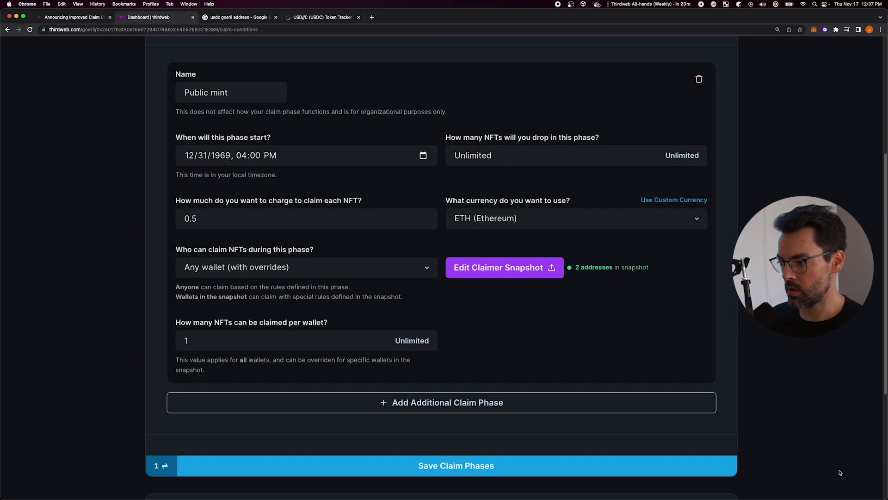
{"action": "left_click", "coordinate": [430, 466]}
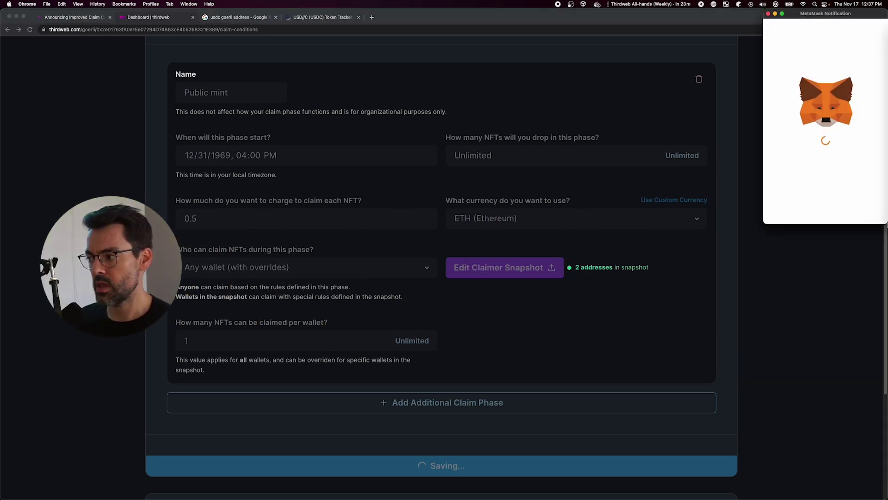
{"action": "scroll", "coordinate": [832, 198], "scroll_direction": "down", "scroll_amount": 3}
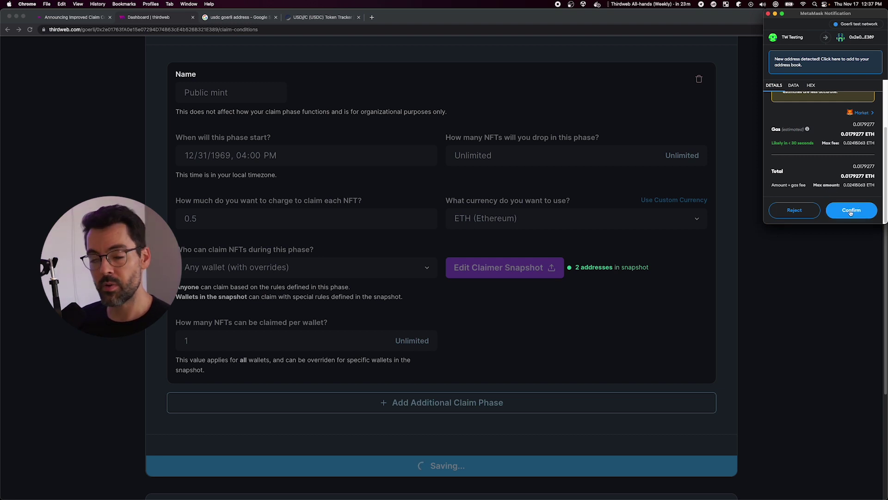
{"action": "left_click", "coordinate": [850, 211]}
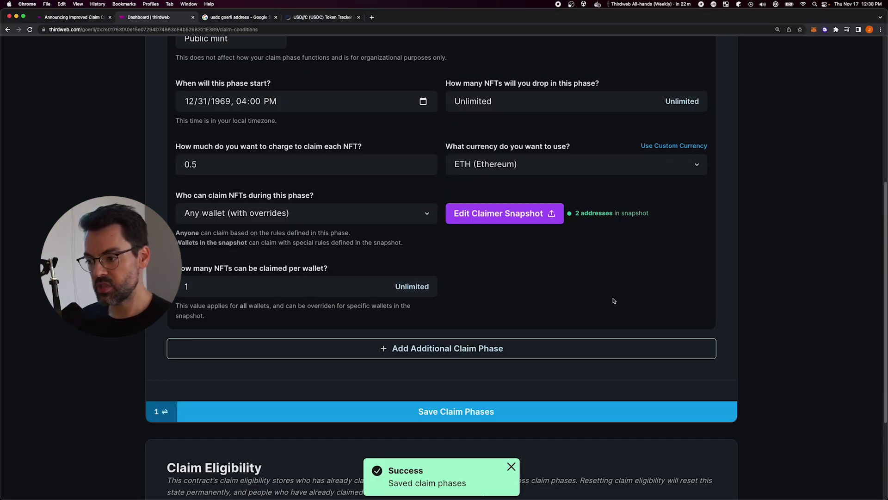
{"action": "scroll", "coordinate": [558, 286], "scroll_direction": "up", "scroll_amount": 10}
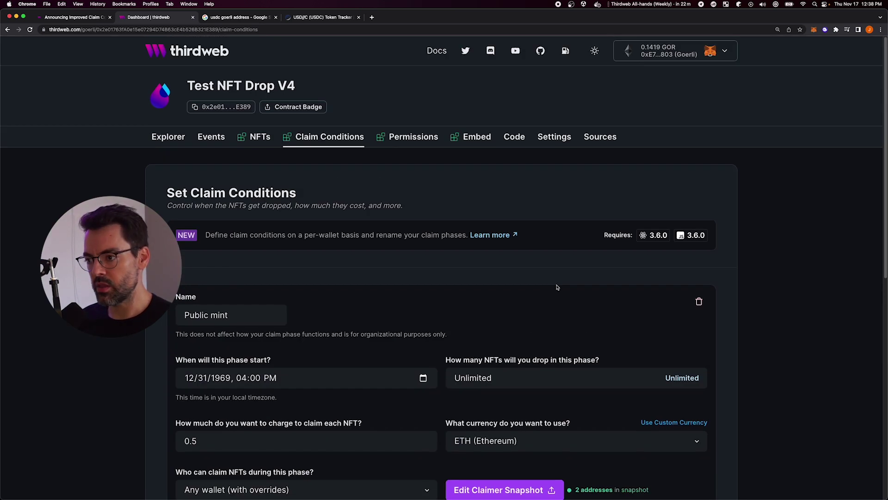
{"action": "left_click", "coordinate": [473, 144]}
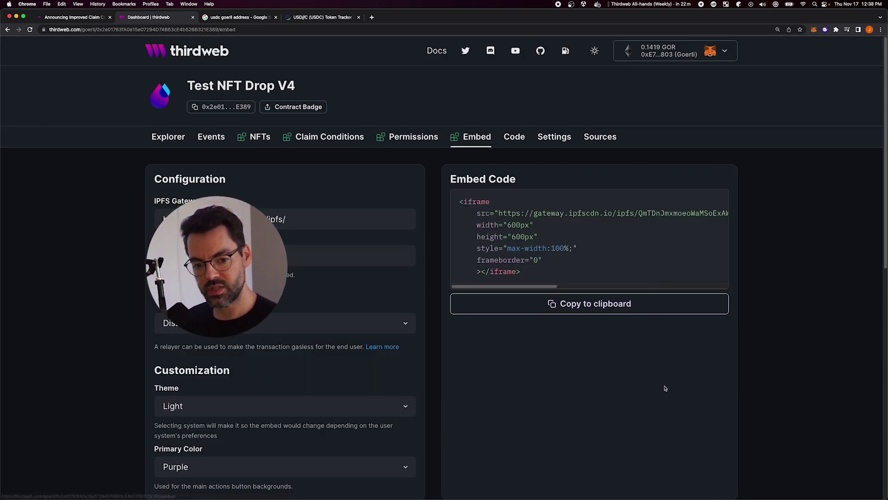
Scroll to the embed Preview showing a 1.2 USDC mint price and 21 / 30 minted
{"action": "scroll", "coordinate": [706, 384], "scroll_direction": "down", "scroll_amount": 8}
{"action": "scroll", "coordinate": [742, 384], "scroll_direction": "down", "scroll_amount": 2}
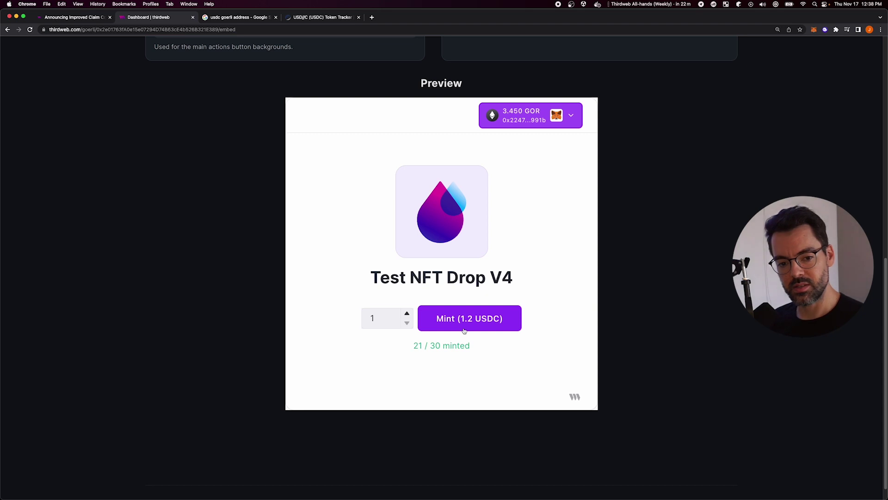
{"action": "key", "text": "super+Tab"}
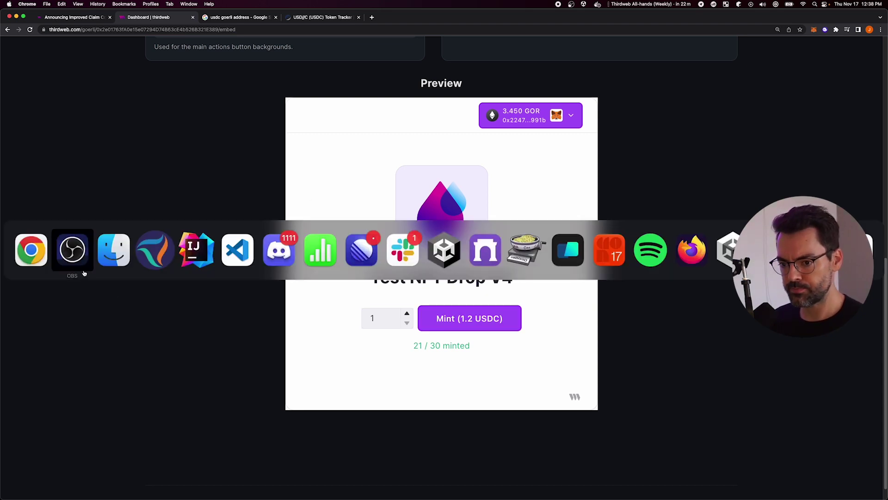
Compare the CSV snapshot's 1.2 price with the preview, then set quantity 2 for 2.4 USDC
{"action": "left_click", "coordinate": [152, 250]}
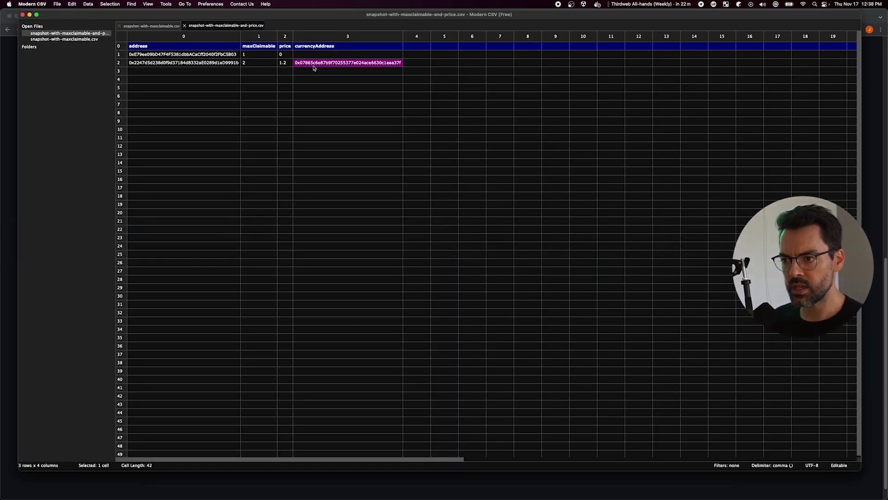
{"action": "key", "text": "Left"}
{"action": "key", "text": "Left"}
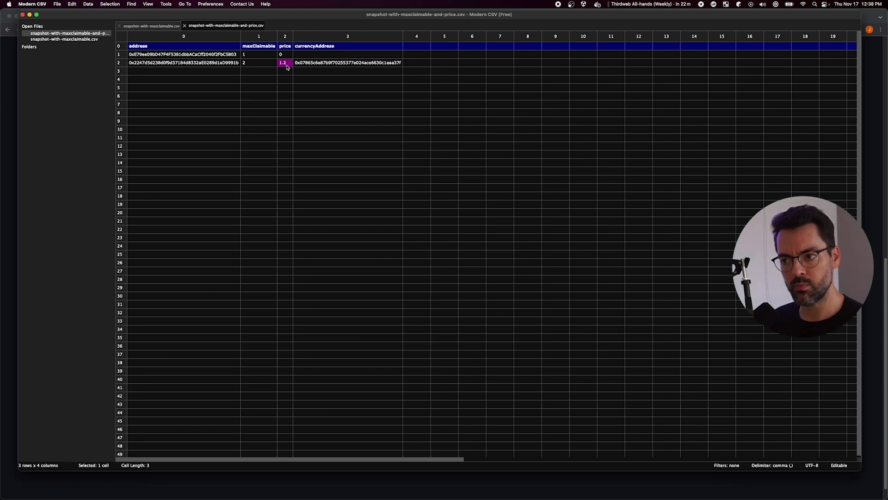
{"action": "key", "text": "super+Tab"}
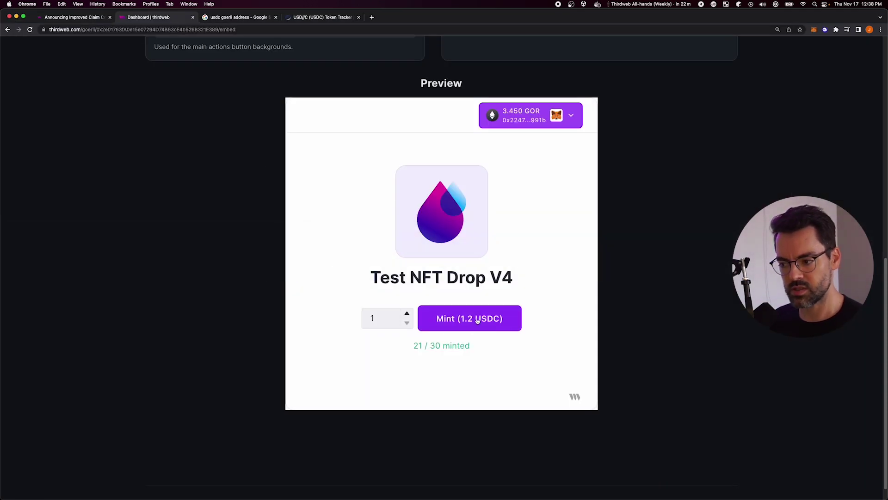
{"action": "key", "text": "super+Tab"}
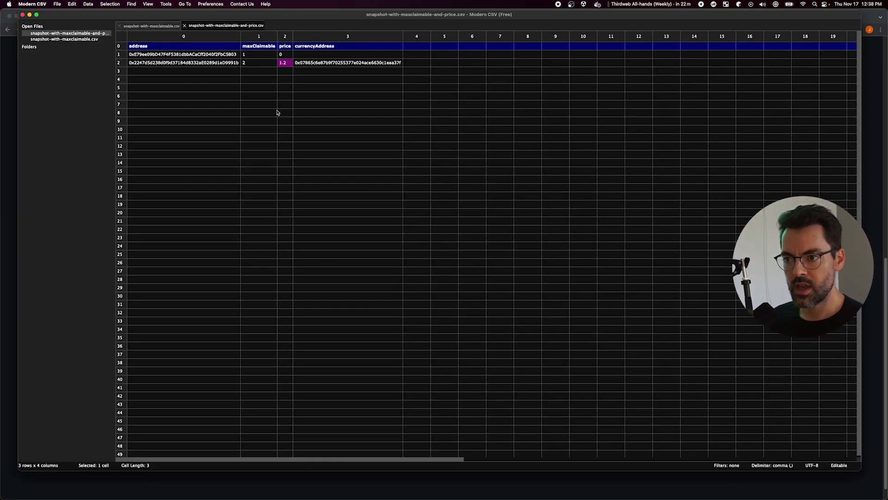
{"action": "key", "text": "super+Tab"}
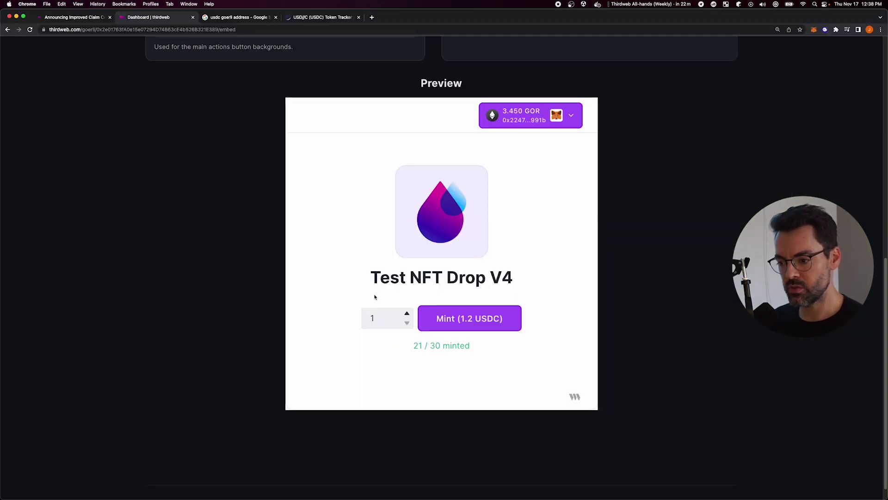
{"action": "left_click", "coordinate": [407, 314]}
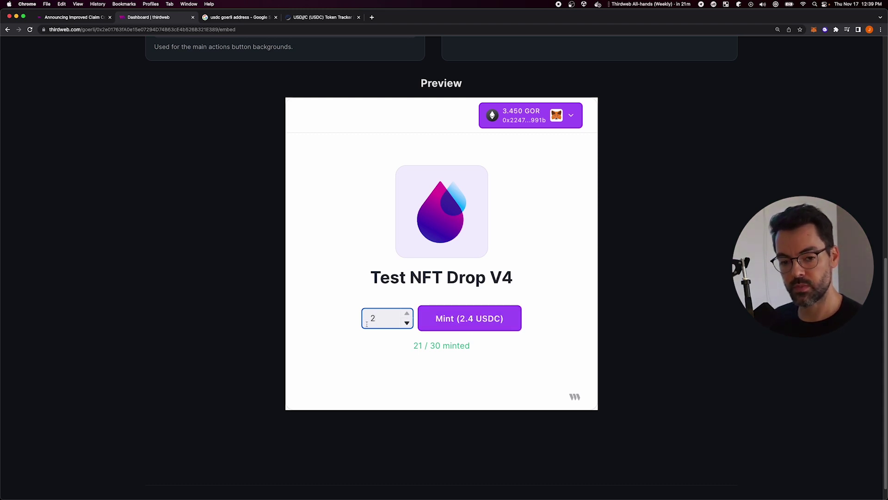
{"action": "left_click", "coordinate": [530, 115]}
Switch the preview's connected MetaMask account to the snapshot's first wallet
{"action": "left_click", "coordinate": [513, 194]}
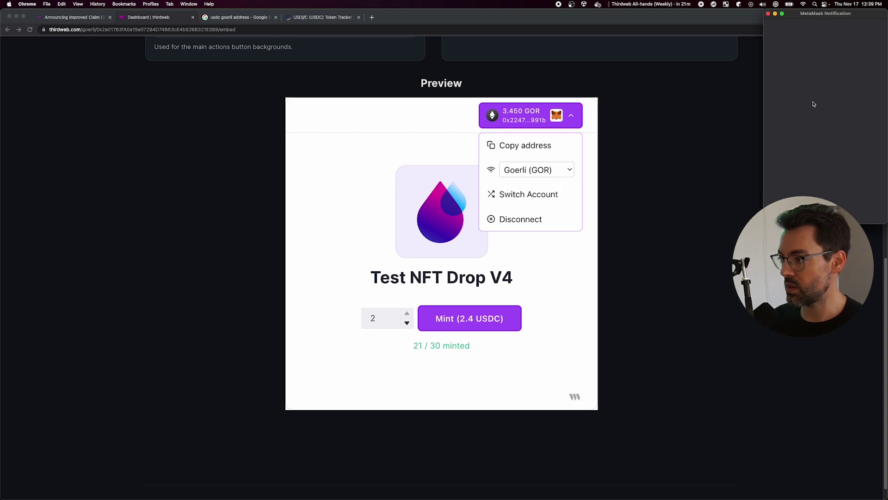
{"action": "scroll", "coordinate": [819, 139], "scroll_direction": "down", "scroll_amount": 3}
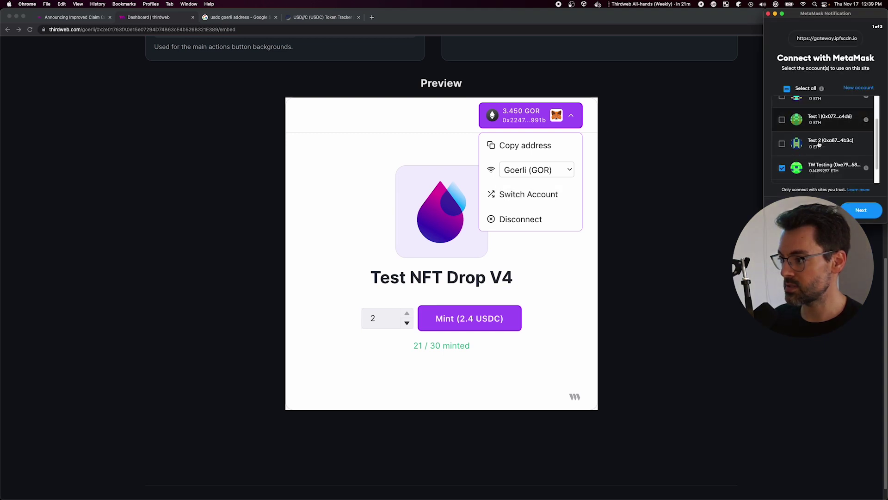
{"action": "left_click", "coordinate": [860, 210]}
{"action": "left_click", "coordinate": [858, 206]}
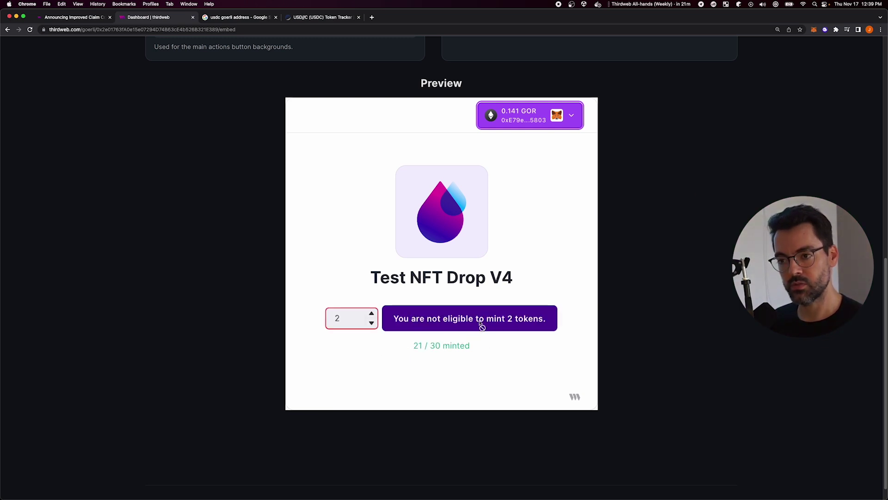
Confirm the first wallet's maxClaimable of 1 in the CSV and lower the preview quantity to 1
{"action": "key", "text": "super+Tab"}
{"action": "left_click", "coordinate": [184, 56]}
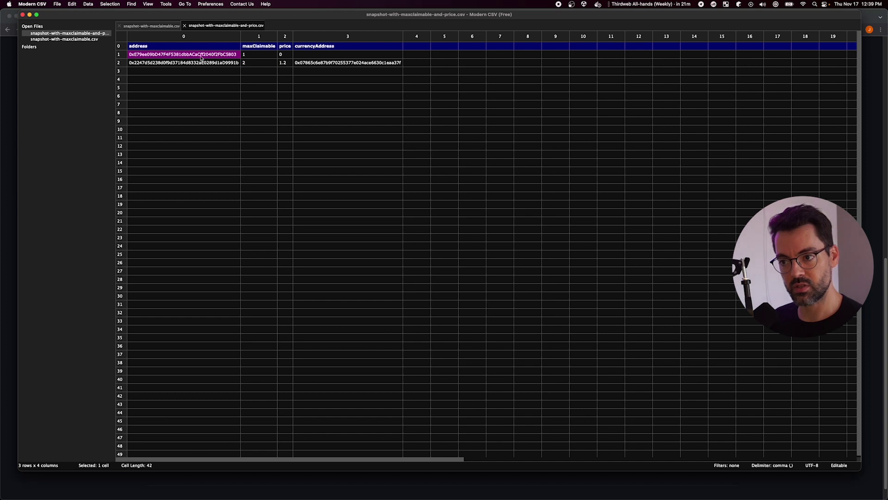
{"action": "left_click", "coordinate": [248, 57]}
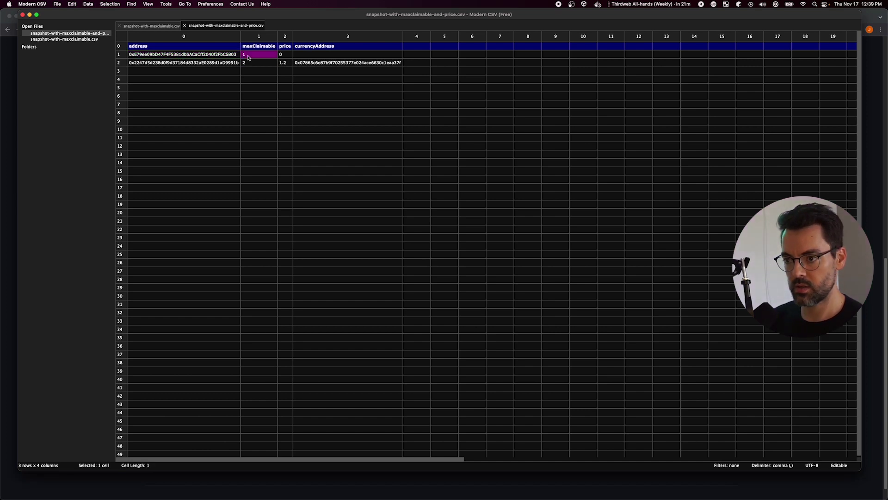
{"action": "key", "text": "super+Tab"}
{"action": "left_click", "coordinate": [367, 322]}
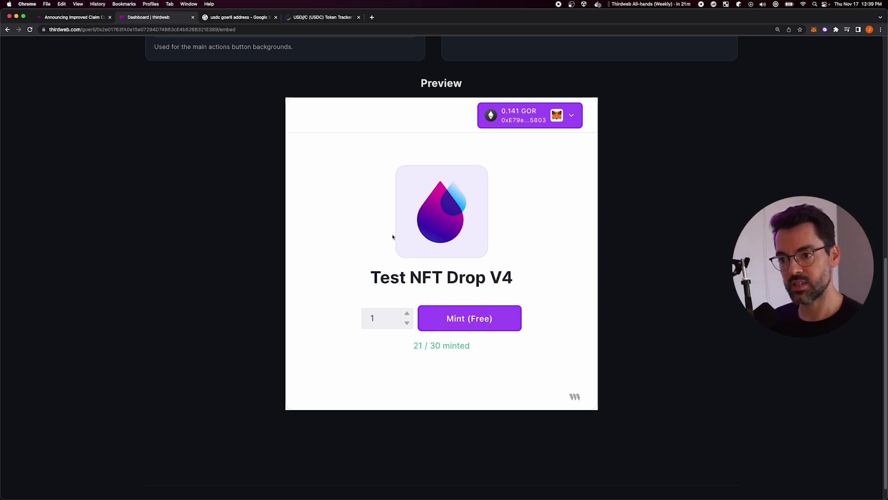
{"action": "key", "text": "super+Tab"}
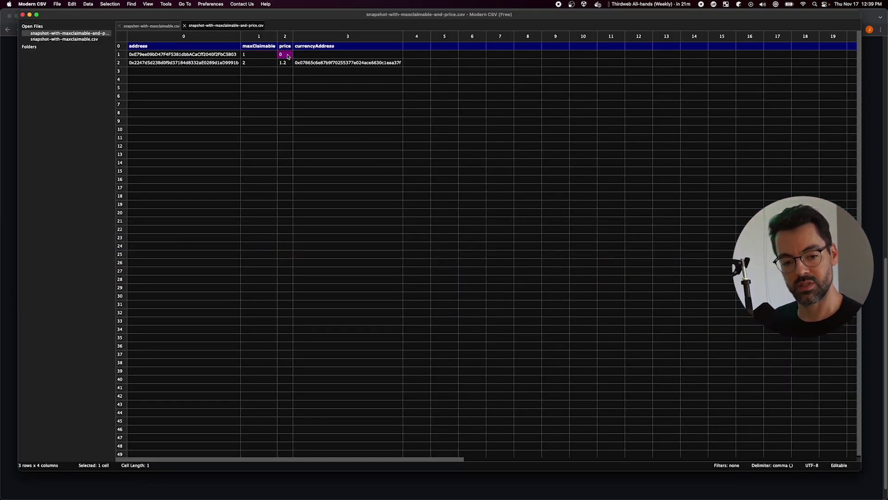
Connect the preview to a MetaMask account that is not in the snapshot
{"action": "key", "text": "super+Tab"}
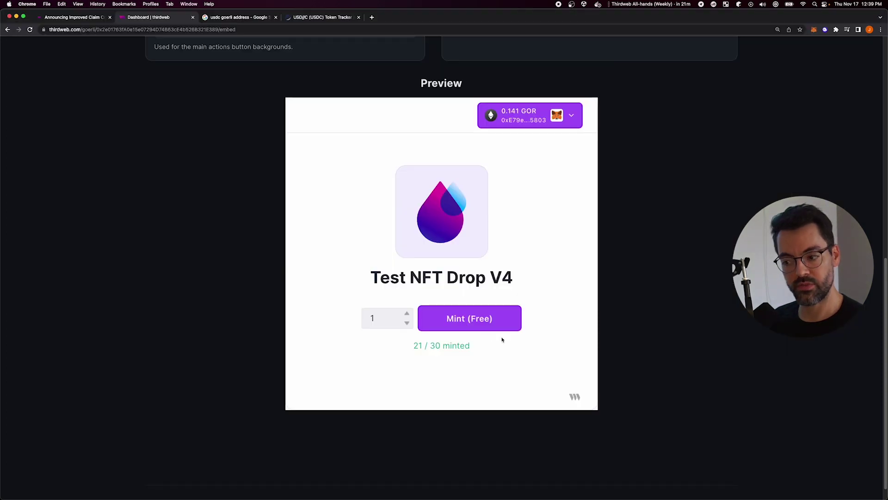
{"action": "left_click", "coordinate": [558, 116]}
{"action": "left_click", "coordinate": [518, 194]}
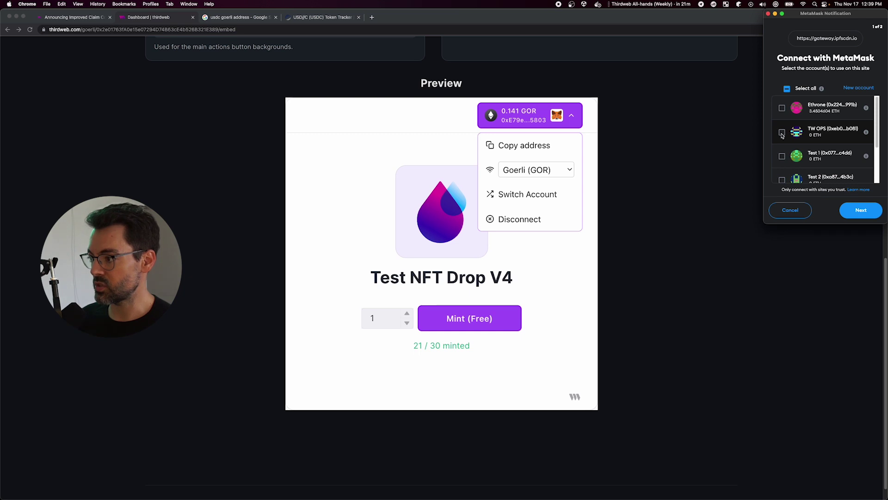
{"action": "scroll", "coordinate": [791, 160], "scroll_direction": "up", "scroll_amount": 1}
{"action": "scroll", "coordinate": [791, 160], "scroll_direction": "down", "scroll_amount": 2}
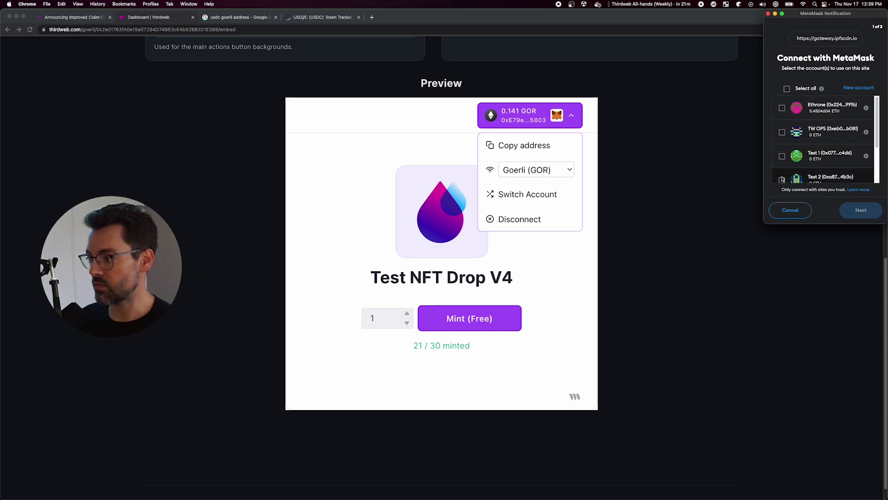
{"action": "scroll", "coordinate": [782, 180], "scroll_direction": "down", "scroll_amount": 2}
{"action": "left_click", "coordinate": [781, 179]}
{"action": "left_click", "coordinate": [857, 210]}
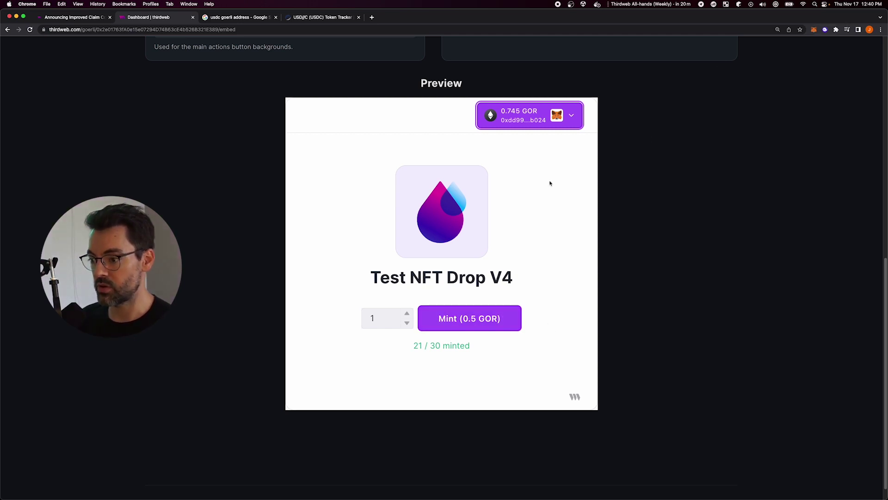
Check the default 0.5 GOR mint price and return to the Claim Conditions page
{"action": "left_click", "coordinate": [409, 315]}
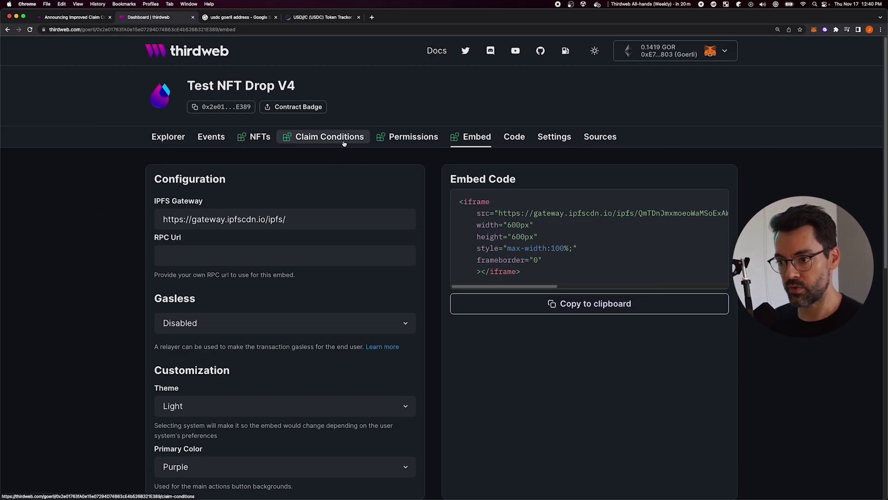
{"action": "left_click", "coordinate": [328, 138]}
{"action": "scroll", "coordinate": [459, 308], "scroll_direction": "down", "scroll_amount": 10}
{"action": "scroll", "coordinate": [459, 308], "scroll_direction": "down", "scroll_amount": 2}
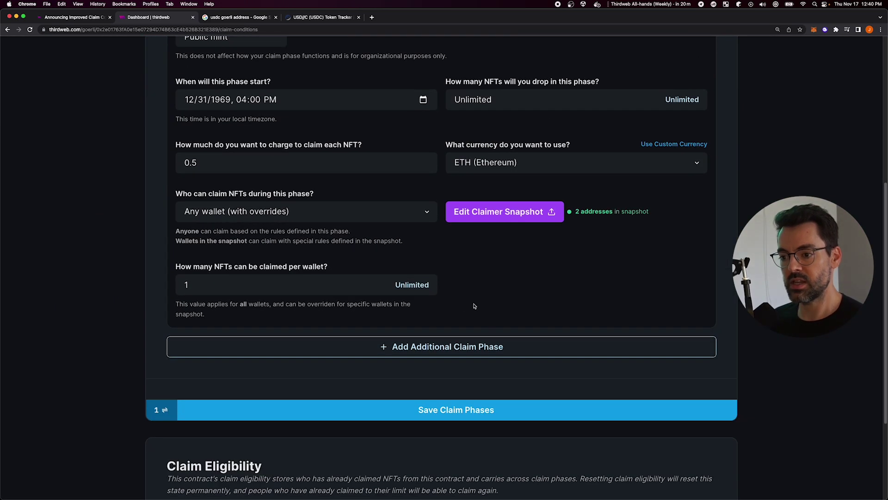
{"action": "scroll", "coordinate": [456, 307], "scroll_direction": "up", "scroll_amount": 1}
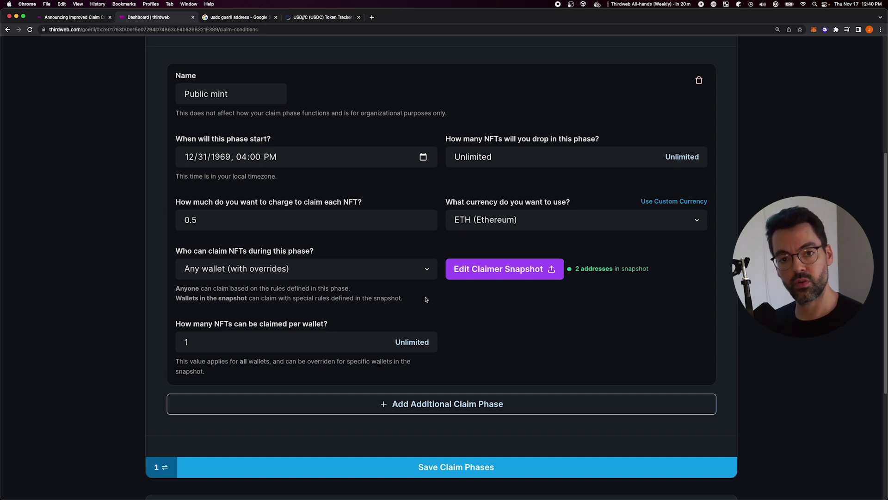
{"action": "left_click", "coordinate": [421, 272]}
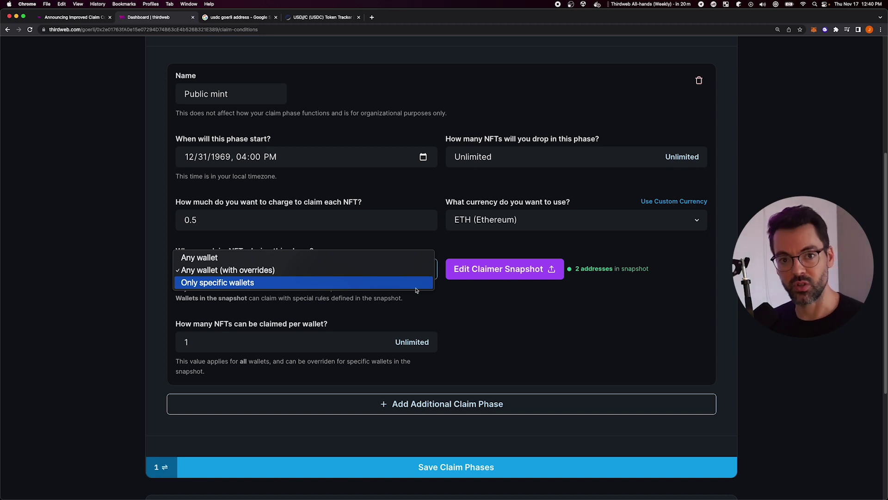
{"action": "left_click", "coordinate": [470, 308]}
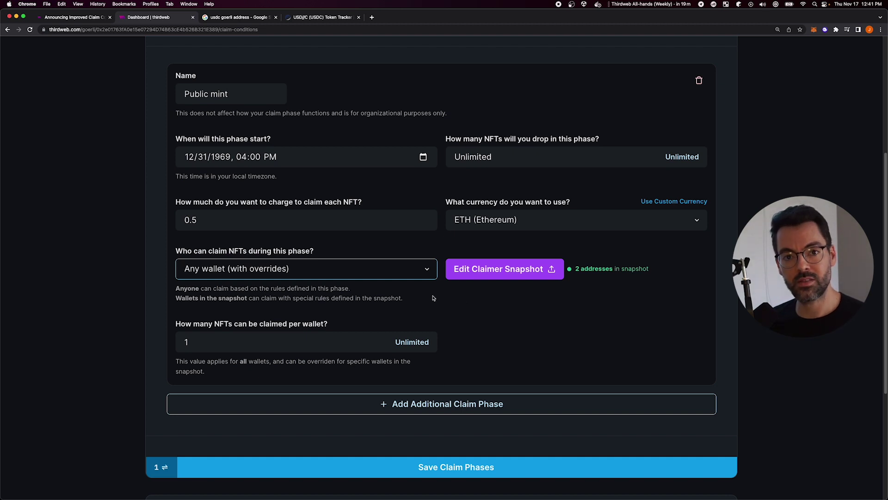
{"action": "scroll", "coordinate": [231, 284], "scroll_direction": "up", "scroll_amount": 1}
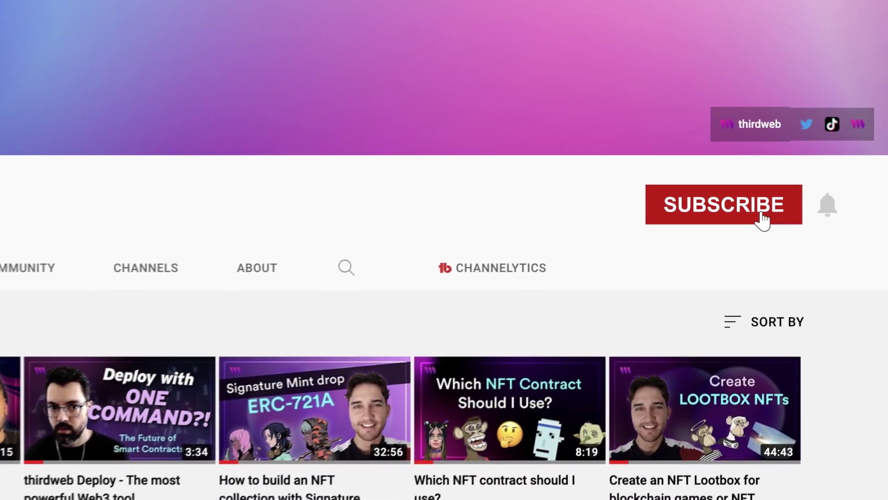
Subscribe to thirdweb's YouTube channel and set its bell to all notifications
{"action": "left_click", "coordinate": [792, 197]}
{"action": "left_click", "coordinate": [826, 209]}
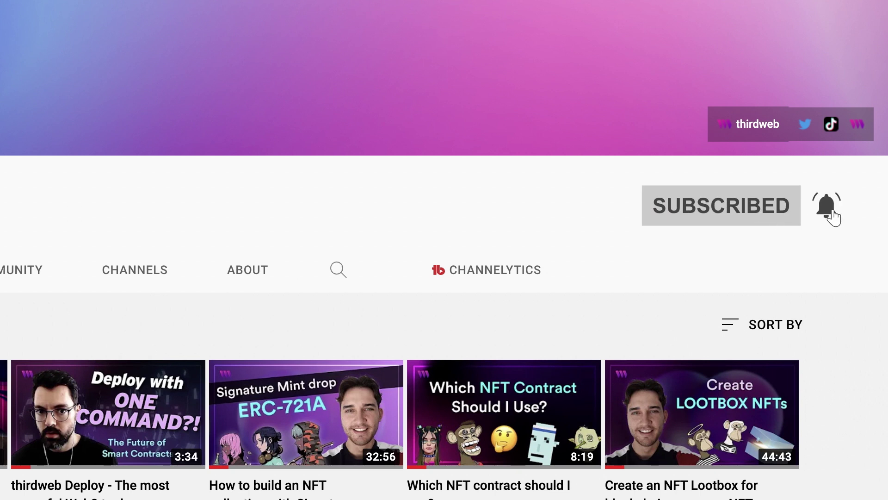